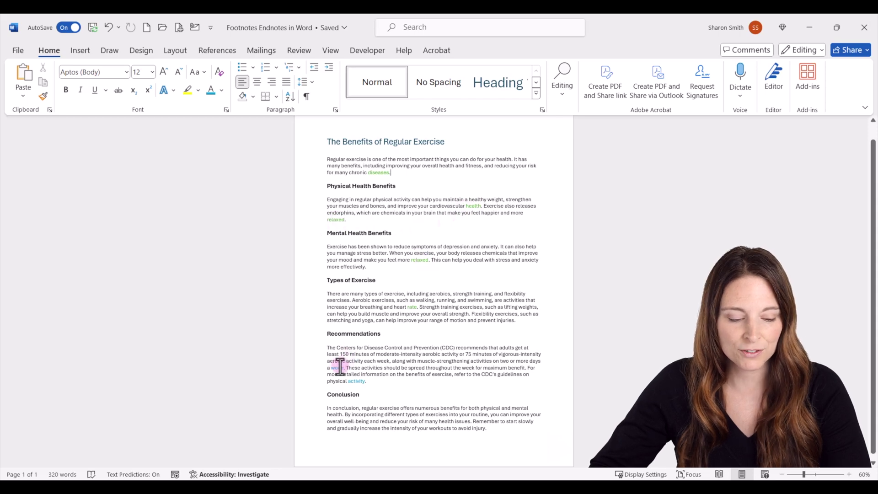
Step: Insert a footnote after "diseases." in the introductory paragraph with the text "Footnote Text 1."
left_click(360, 383)
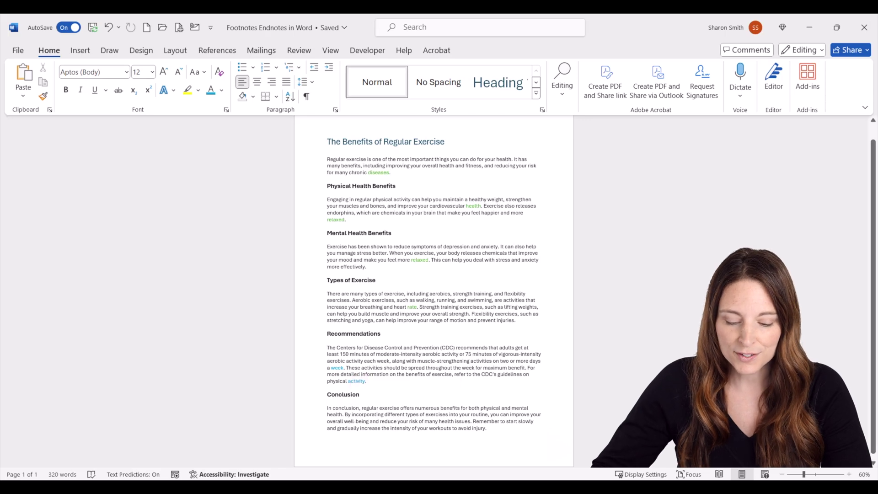
left_click(850, 474)
left_click(850, 474)
left_click(850, 474)
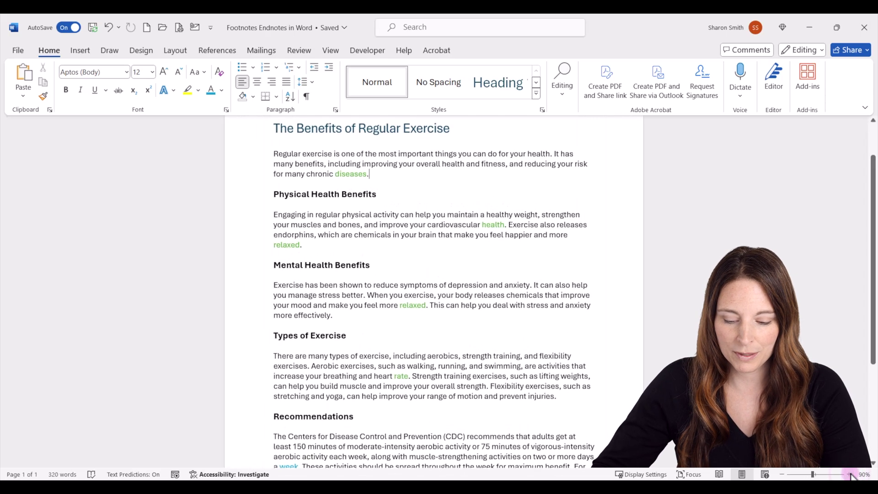
left_click(850, 474)
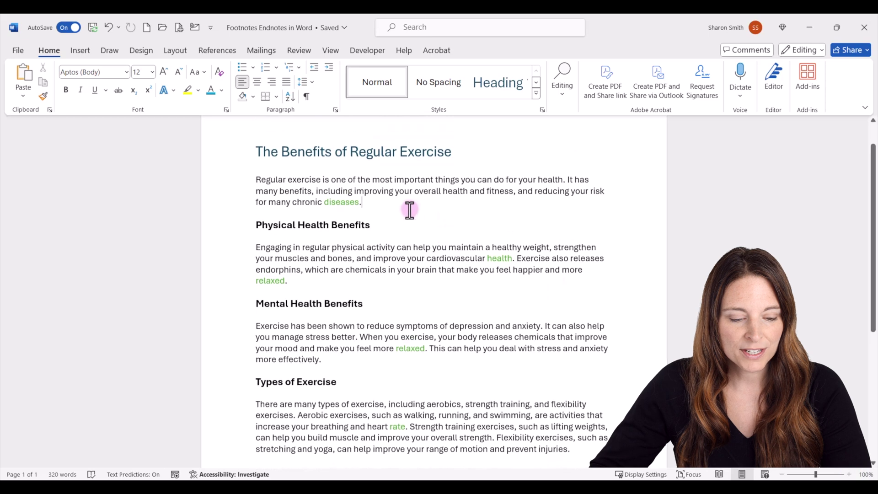
scroll(409, 210, "up", 1)
left_click(361, 230)
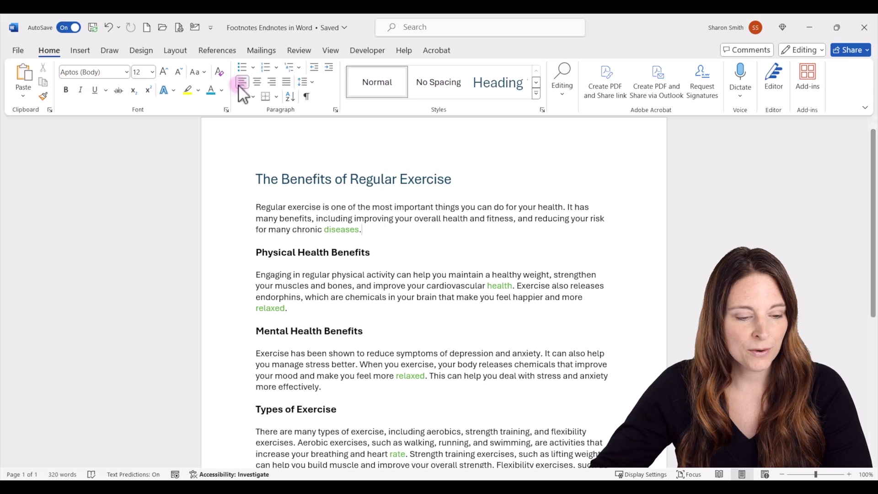
left_click(224, 50)
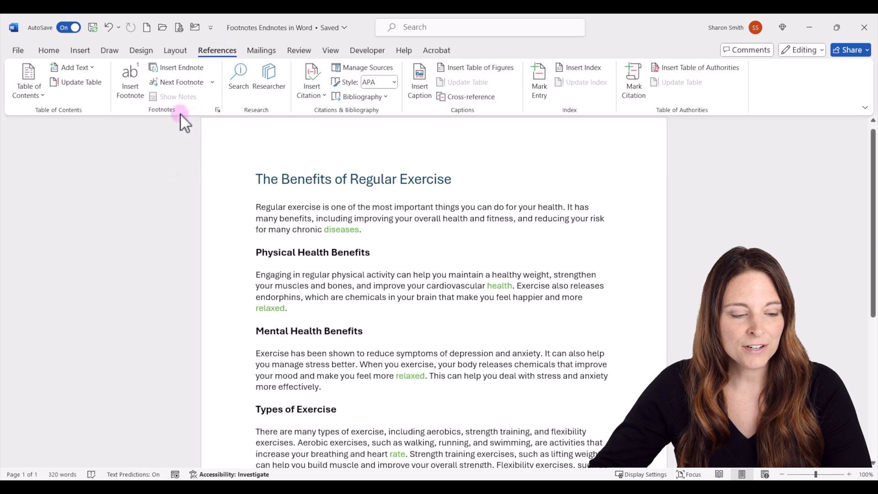
left_click(130, 87)
scroll(368, 183, "up", 2)
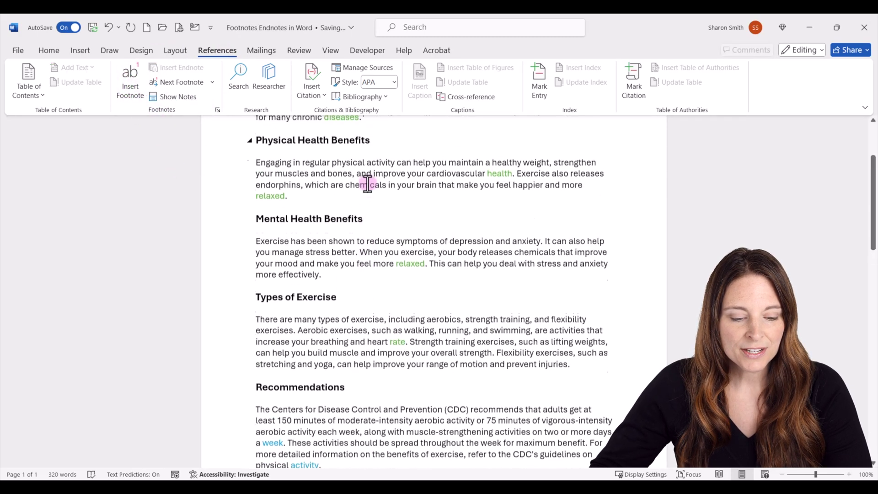
scroll(368, 183, "up", 2)
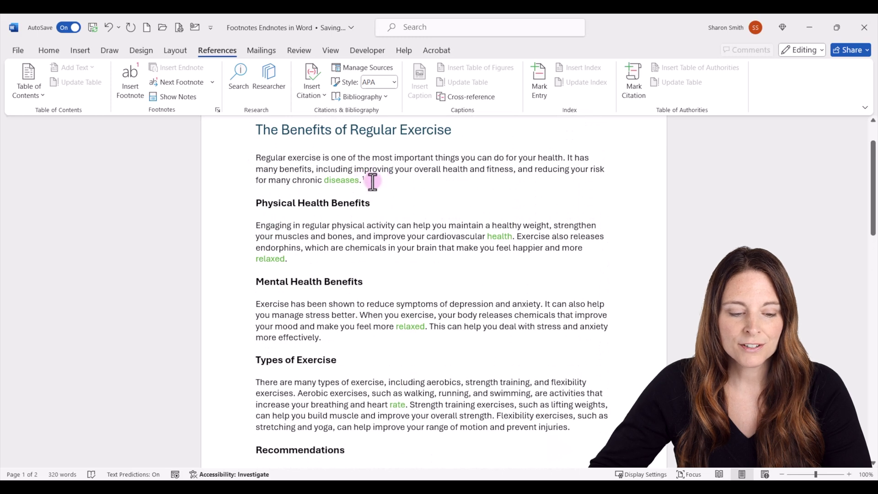
scroll(374, 179, "down", 8)
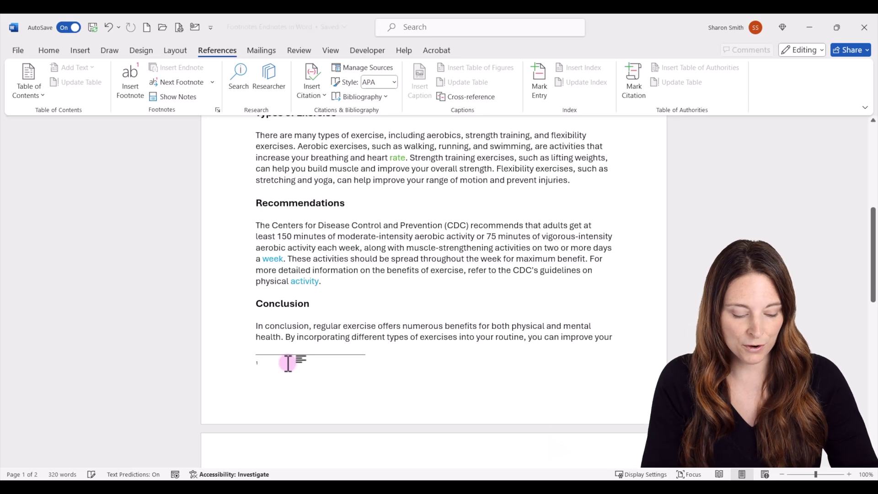
type("Footnote Text 1.")
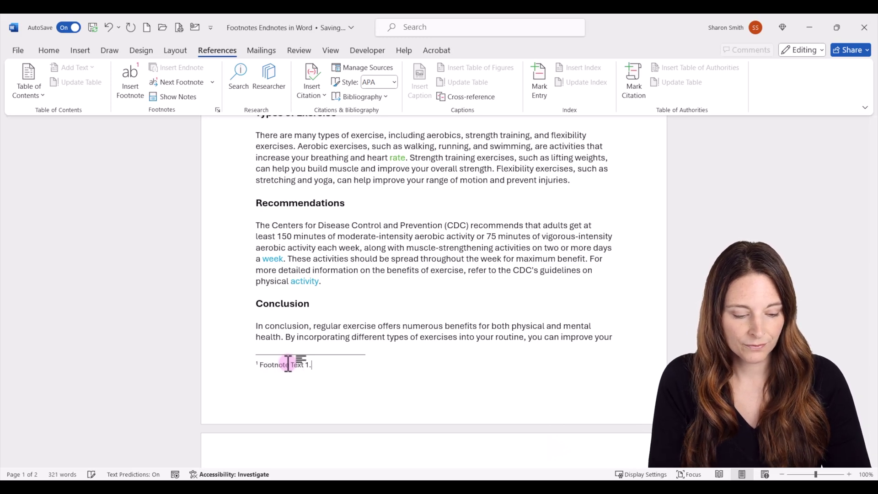
Step: Insert a footnote after "health." in the Physical Health Benefits paragraph with the text "Footnote Text 2."
scroll(302, 359, "up", 5)
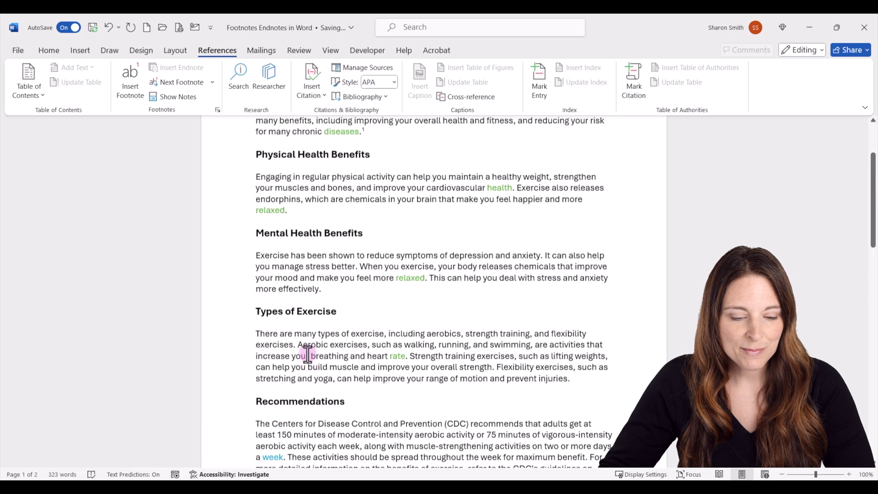
scroll(320, 298, "up", 1)
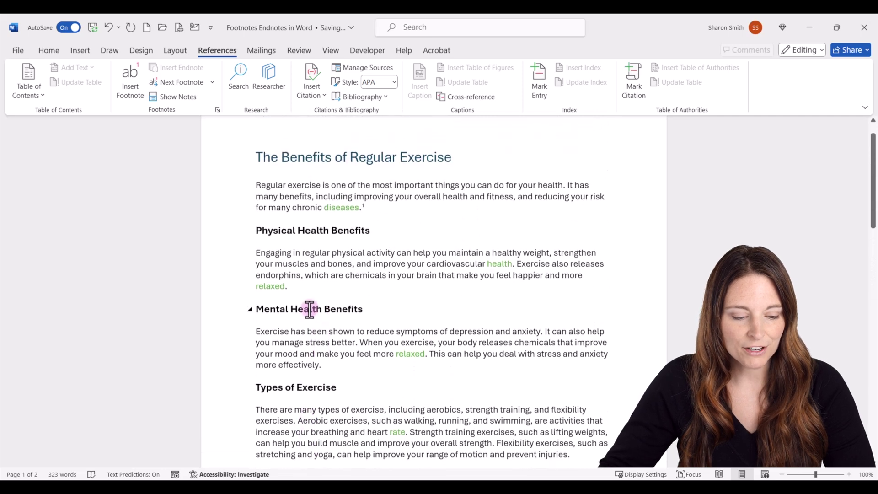
left_click(511, 264)
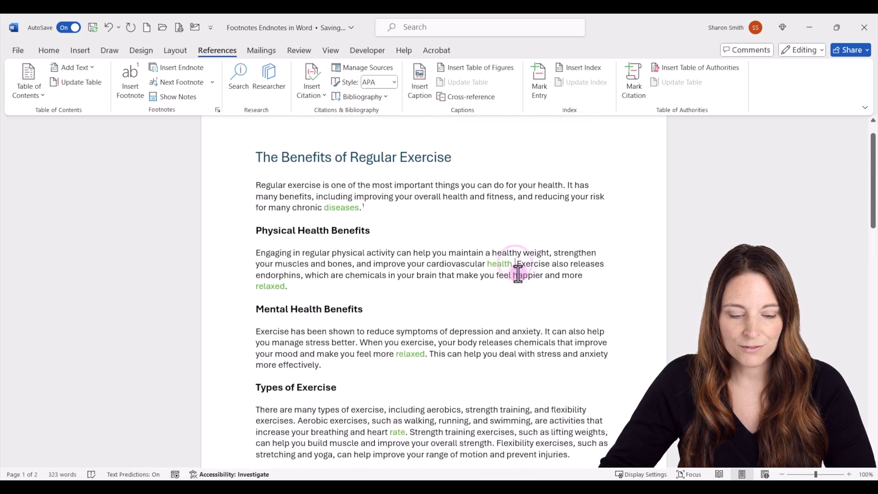
left_click(130, 82)
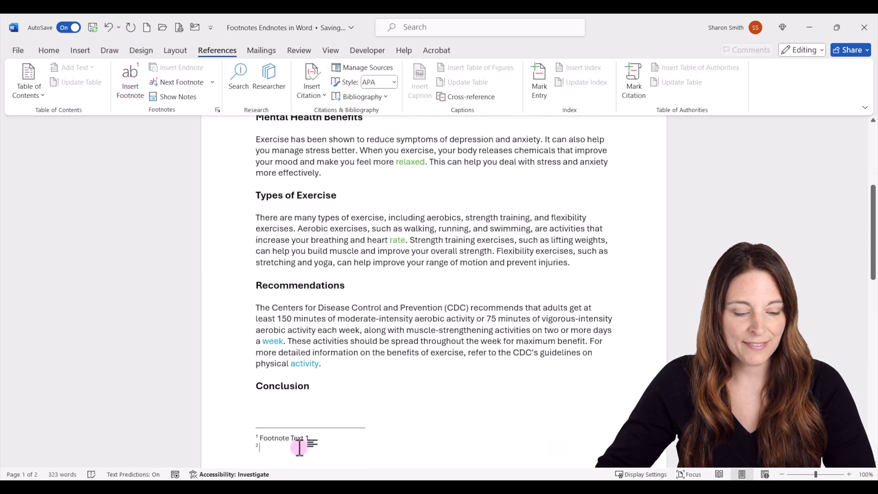
type("Footnote Text 2.")
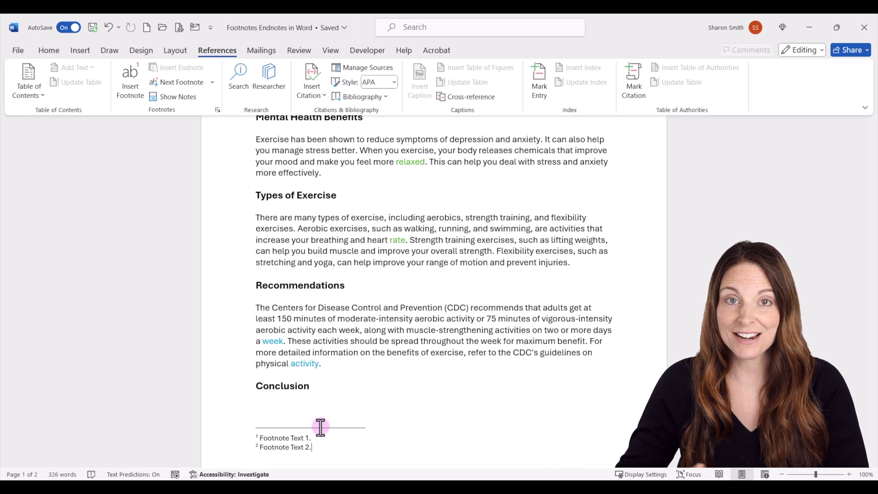
Step: Insert a footnote after "relaxed." at the end of the Physical Health Benefits paragraph with the text "Footnote Text 3."
scroll(288, 366, "up", 5)
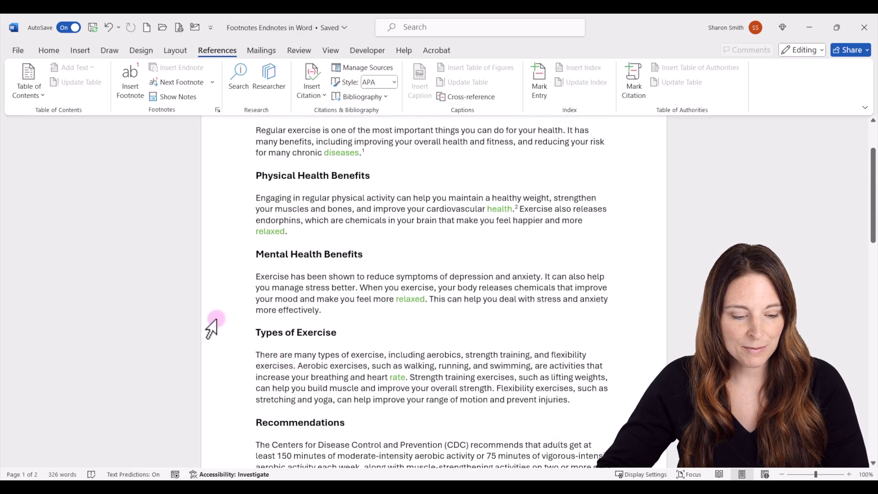
left_click(289, 232)
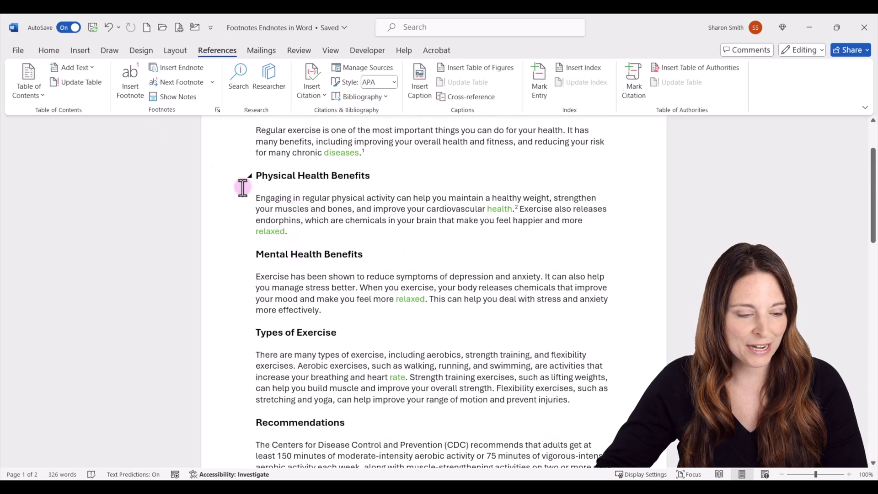
left_click(133, 81)
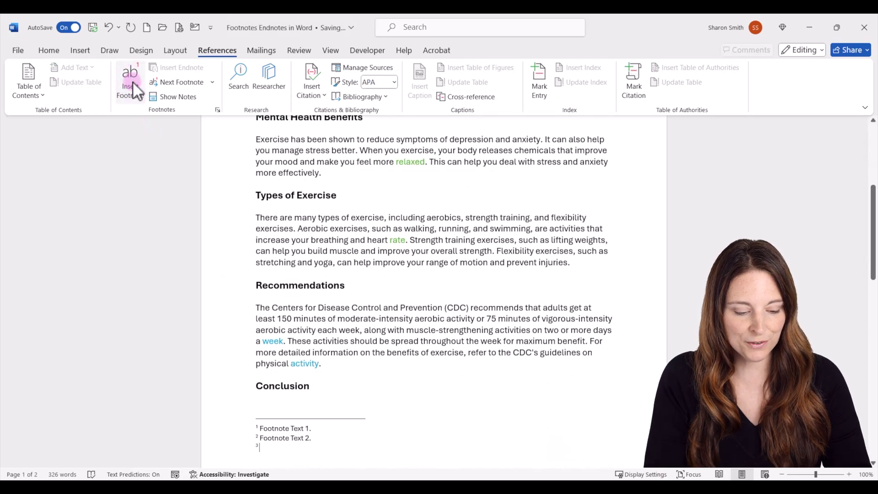
type("Footnote Text 3.")
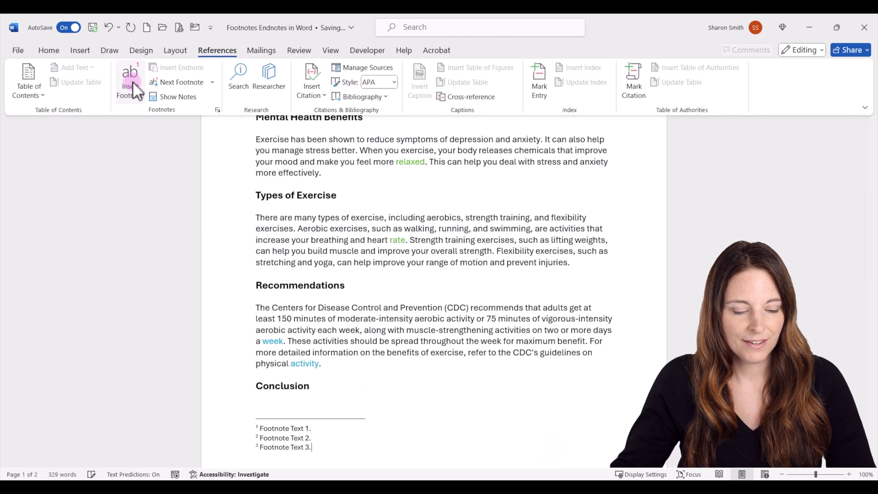
Step: Insert a footnote after "relaxed." in the Mental Health Benefits paragraph with the text "Footnote Text 4."
scroll(359, 177, "up", 3)
left_click(427, 245)
left_click(133, 82)
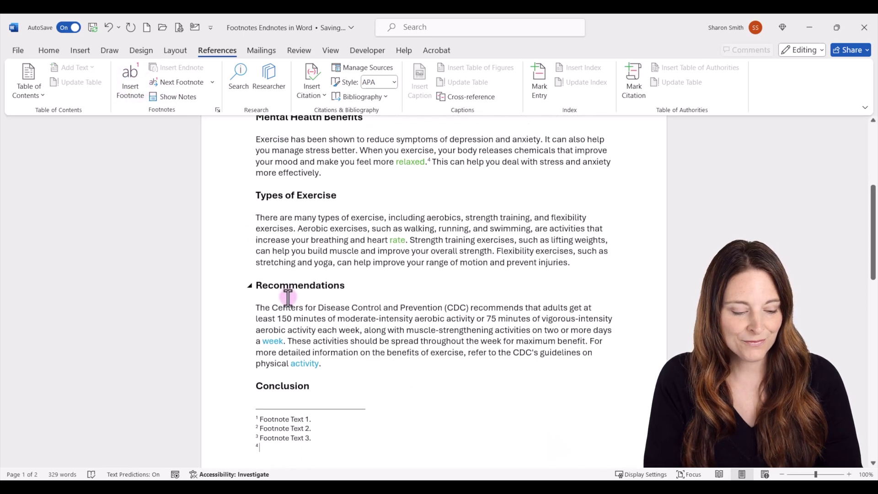
type("Footnote Text 4.")
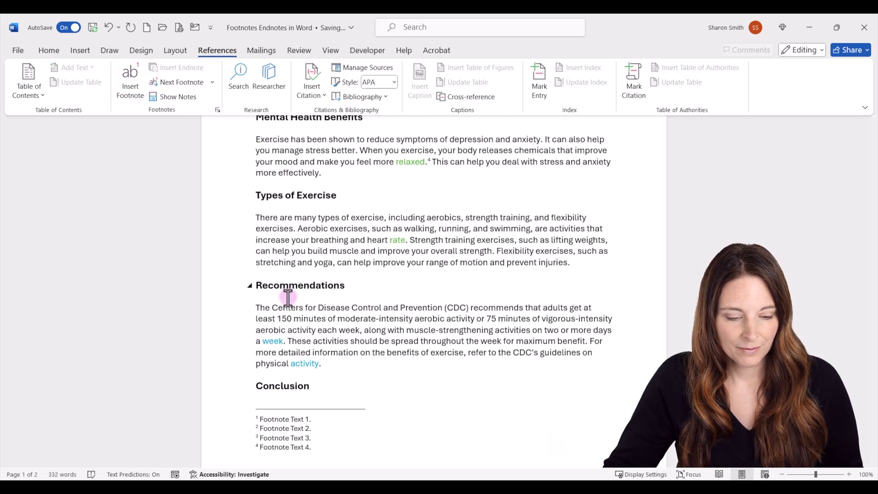
Step: Insert a footnote after "rate." in the Types of Exercise paragraph with the text "Footnote Text 5."
scroll(288, 297, "up", 1)
left_click(408, 268)
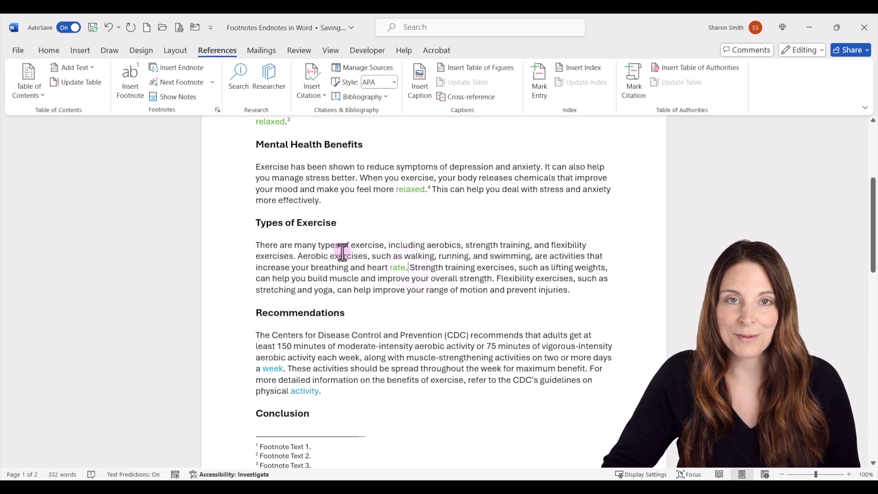
left_click(129, 82)
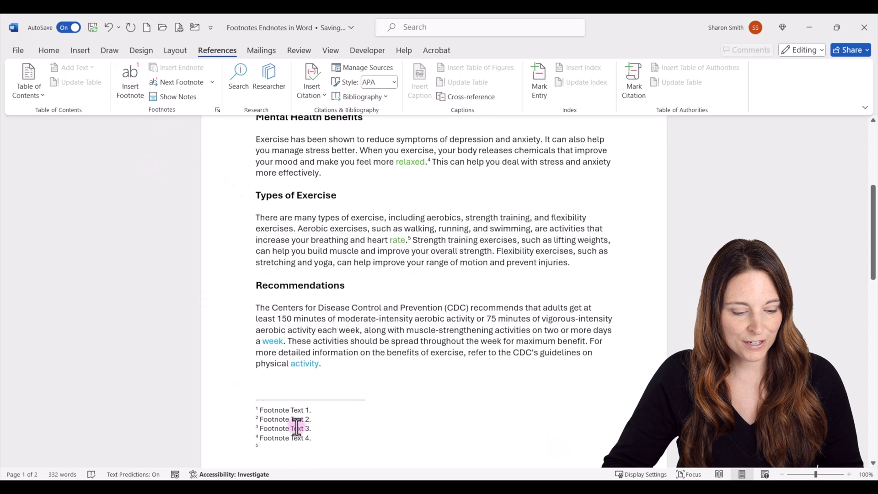
type("Footnote Text 5.")
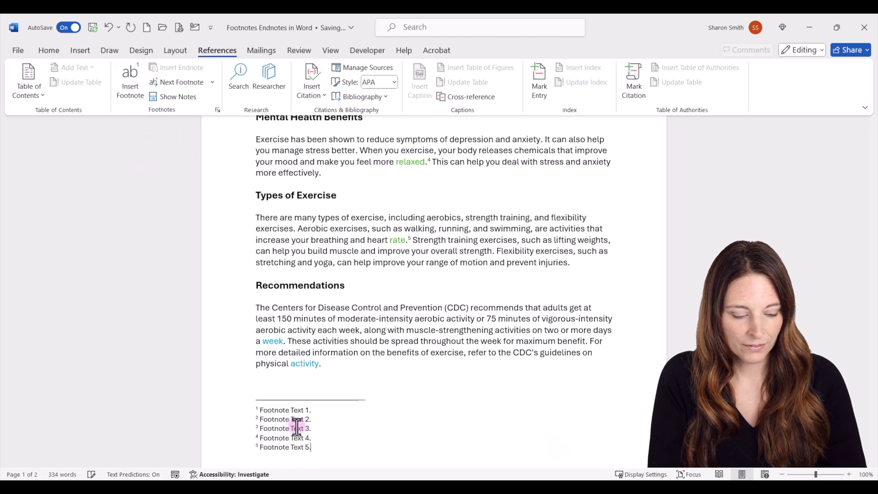
Step: Insert an endnote after "week." in the Recommendations paragraph with the text "Endnote Text 1."
left_click(285, 339)
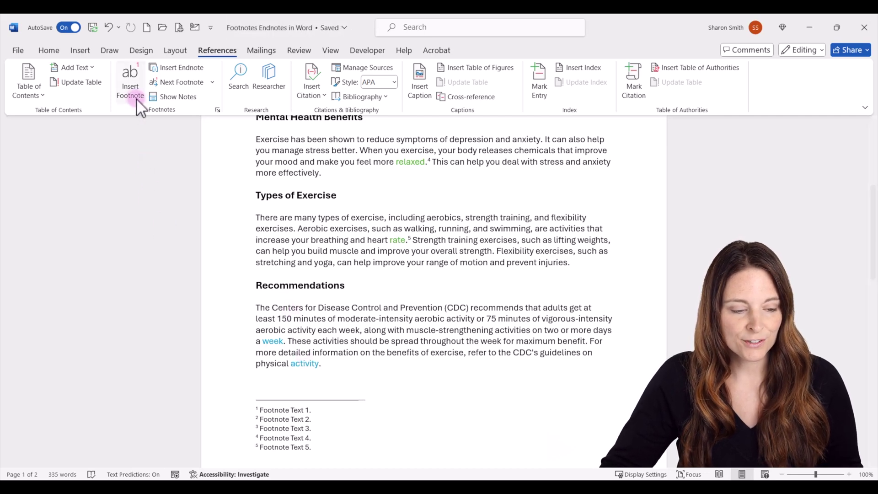
left_click(177, 68)
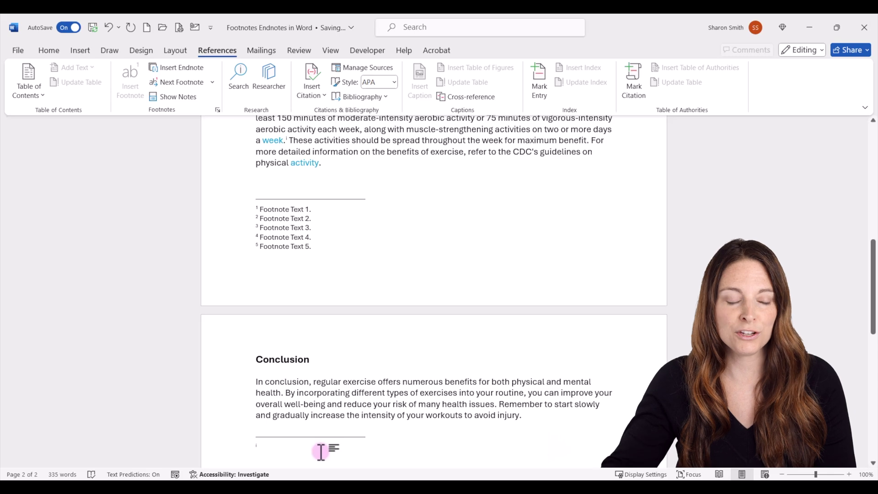
type("Endnote Text 1.")
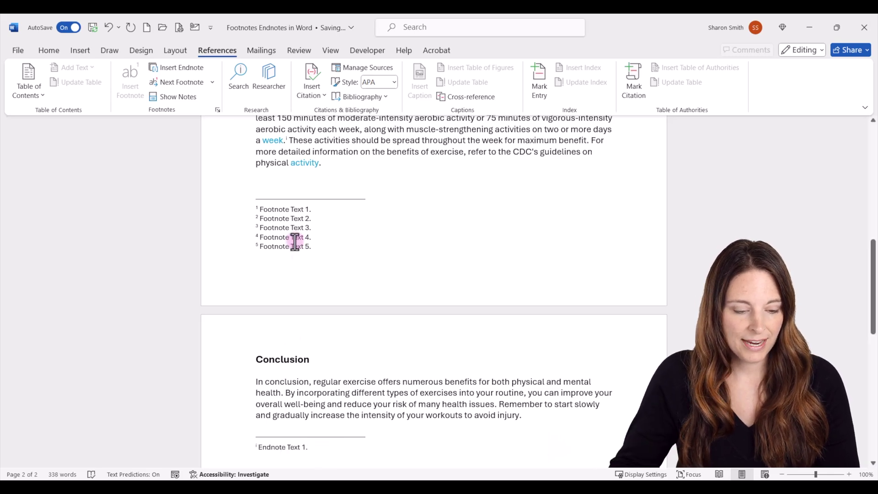
Step: Insert an endnote after "activity." at the end of the Recommendations paragraph with the text "Endnote Text 2."
left_click(325, 161)
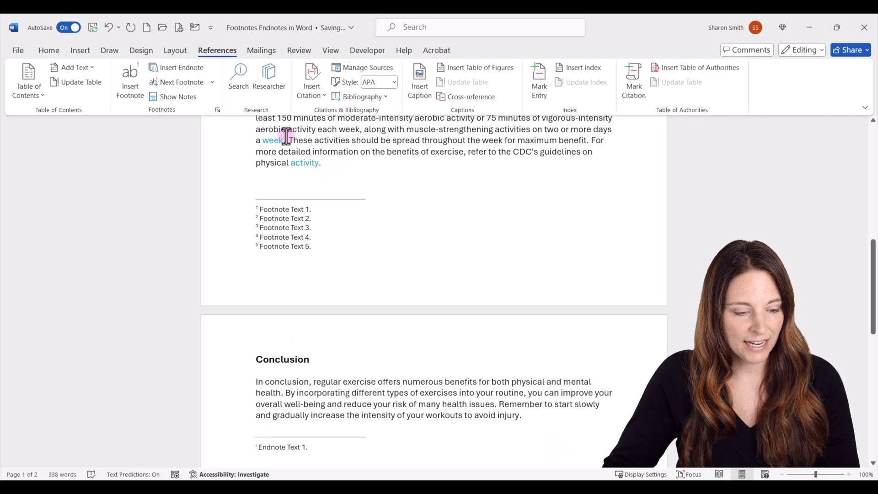
left_click(180, 67)
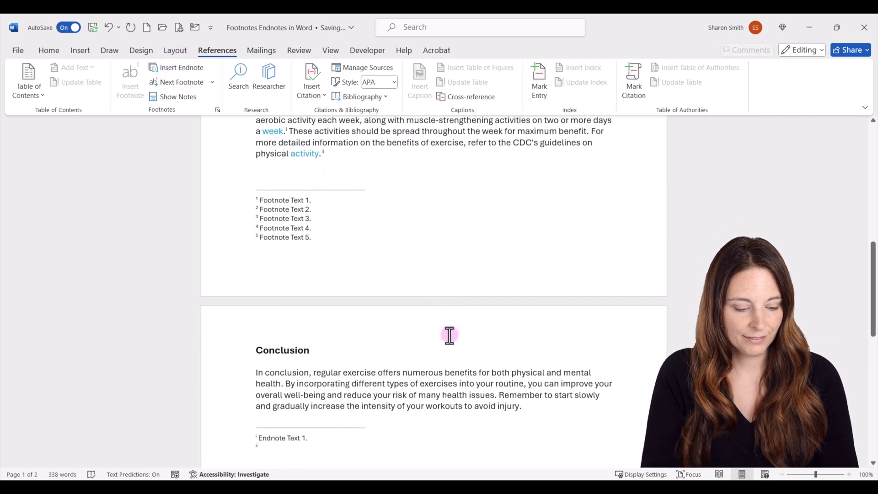
type("Endnote Text 2.")
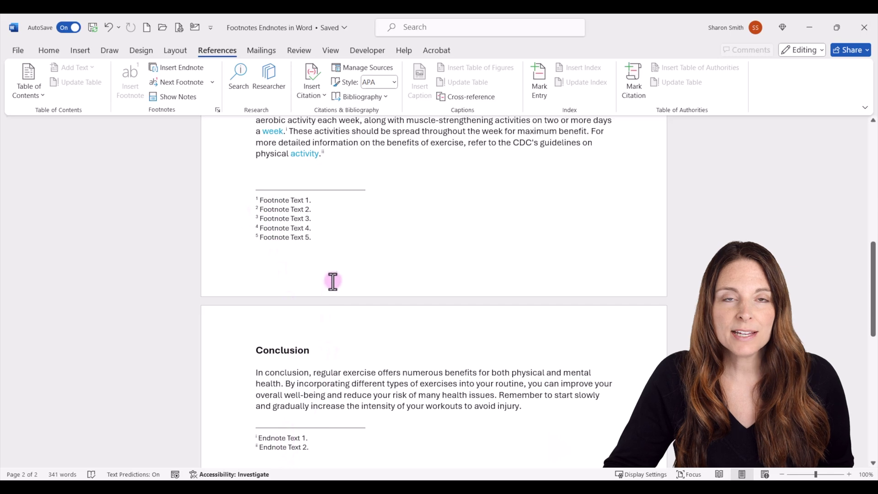
Step: Change the footnote number format to A, B, C for the whole document, keeping the footnotes at the bottom of the page
left_click(359, 149)
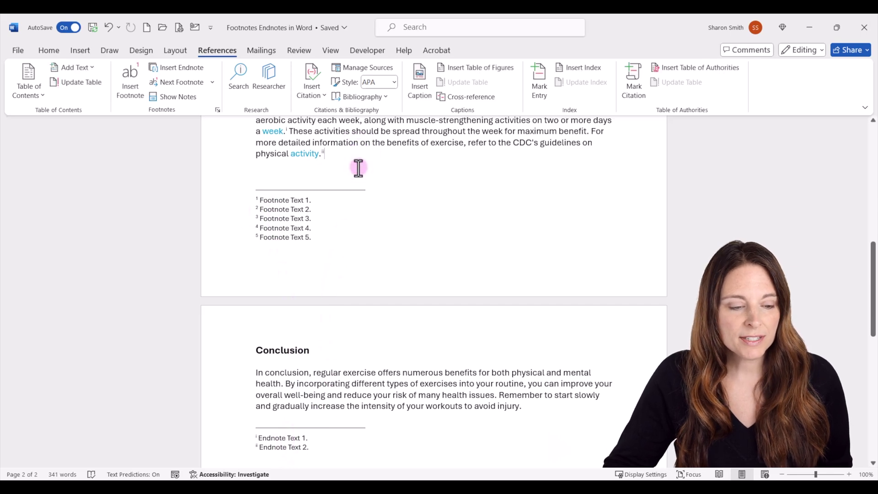
left_click(218, 109)
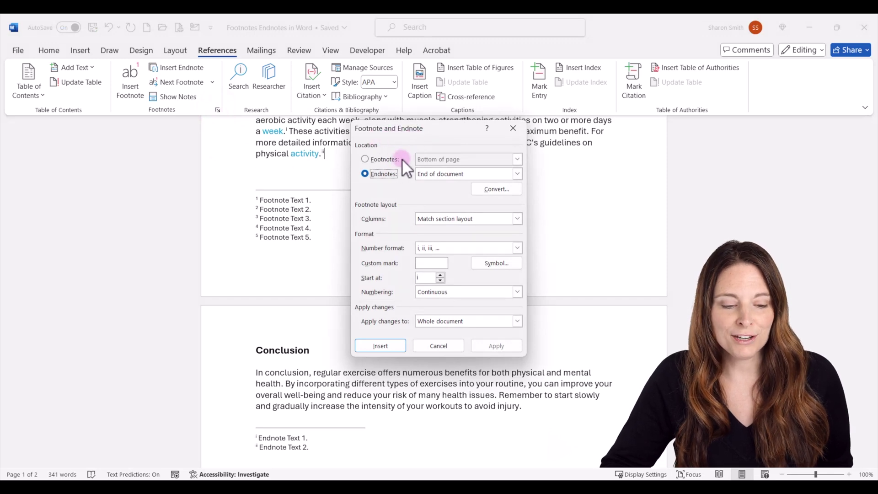
left_click(365, 160)
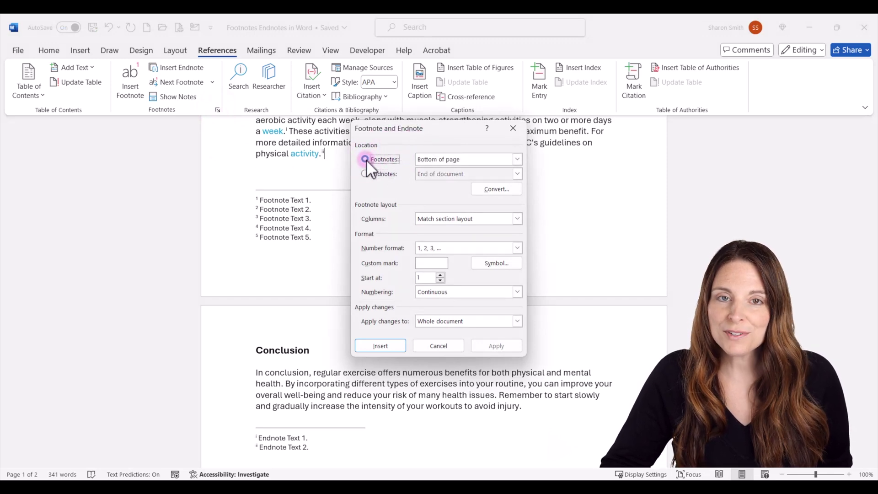
left_click(516, 159)
left_click(516, 160)
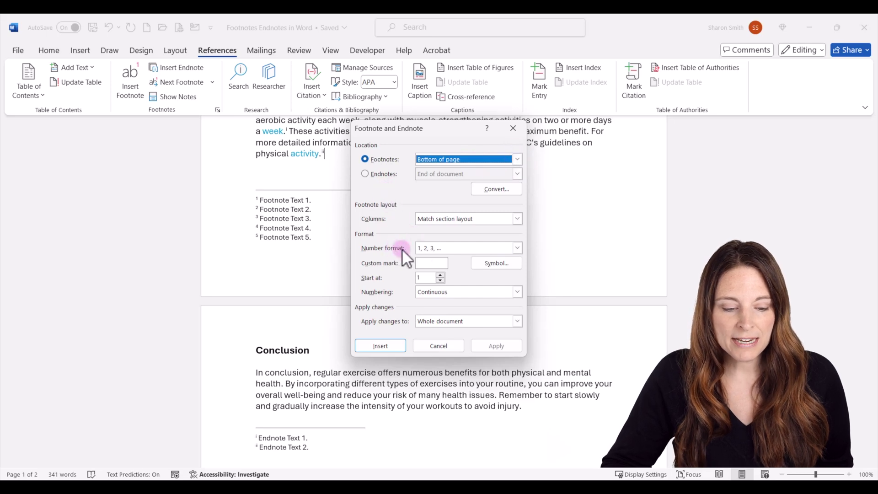
left_click(517, 248)
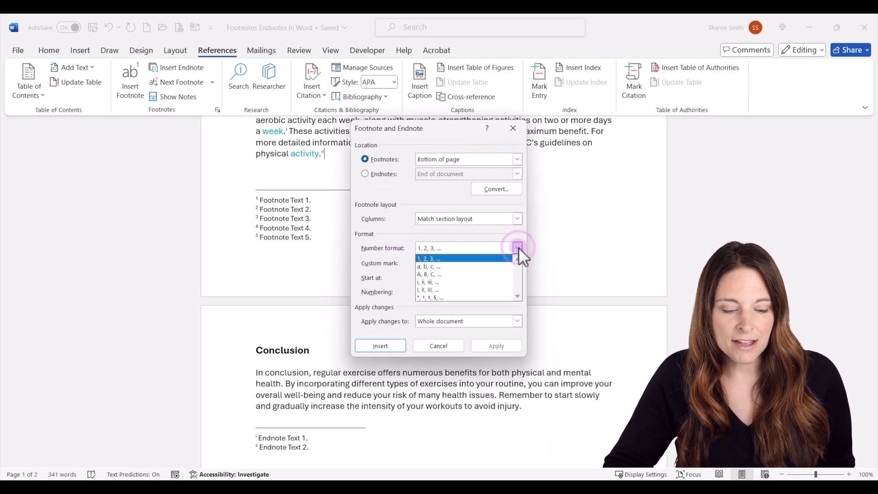
left_click(440, 274)
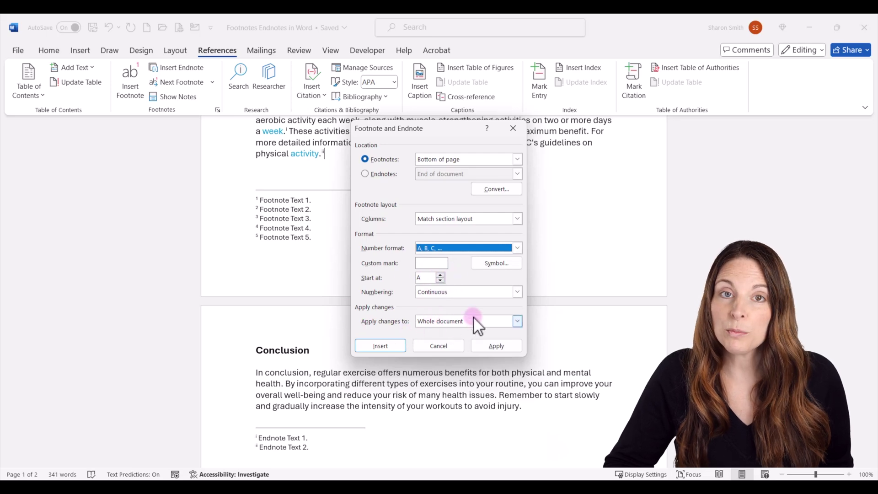
left_click(498, 344)
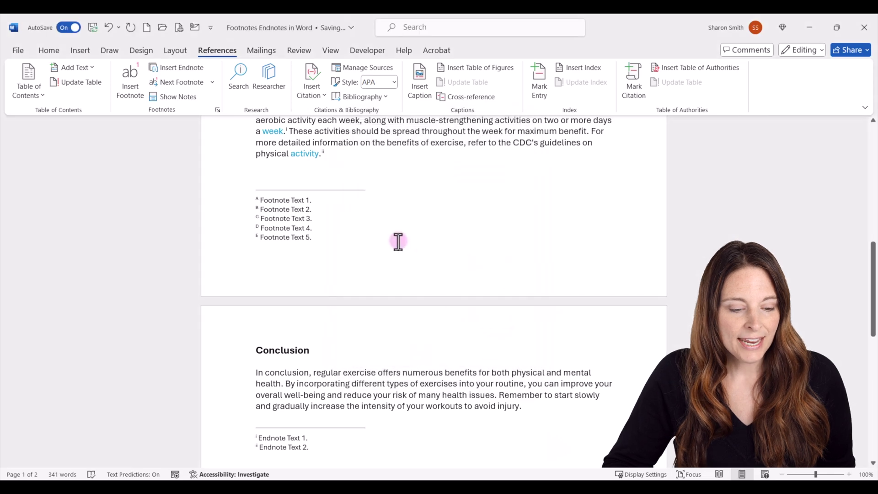
Step: Change the endnote number format to a, b, c for the whole document, keeping the endnotes at the end of the document
scroll(358, 200, "up", 1)
scroll(358, 200, "up", 7)
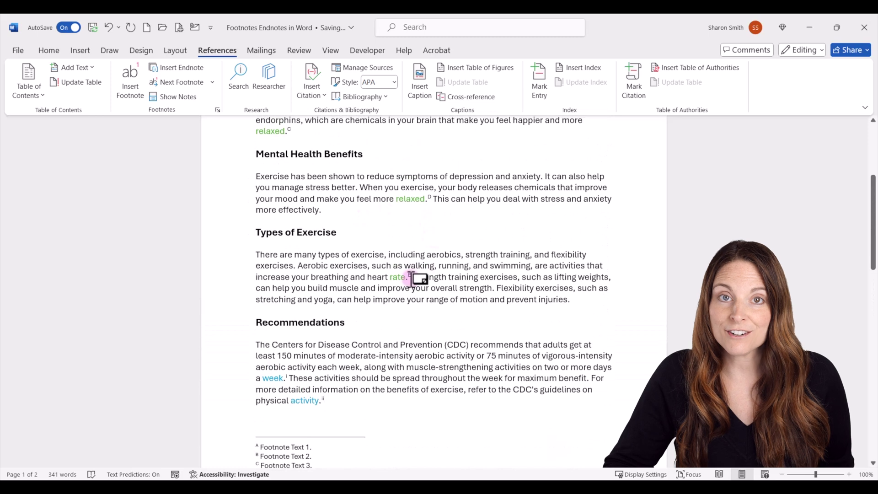
scroll(411, 274, "down", 5)
scroll(410, 279, "down", 5)
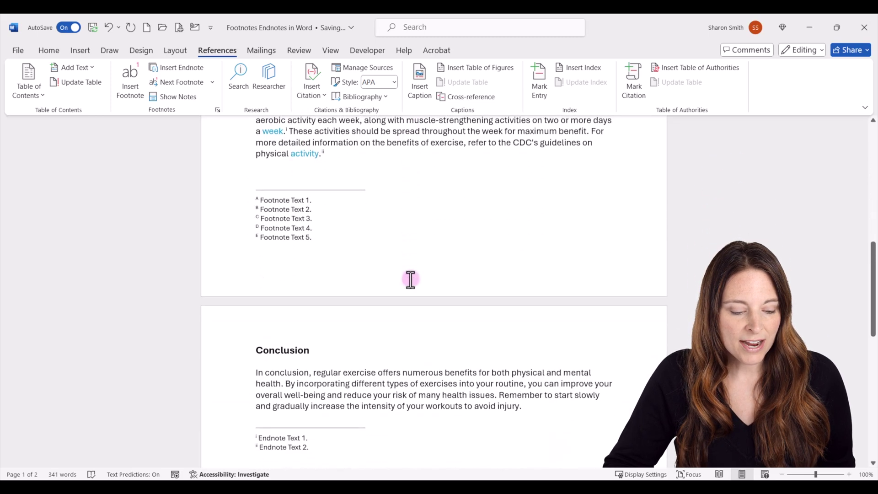
left_click(318, 392)
left_click(336, 351)
left_click(218, 110)
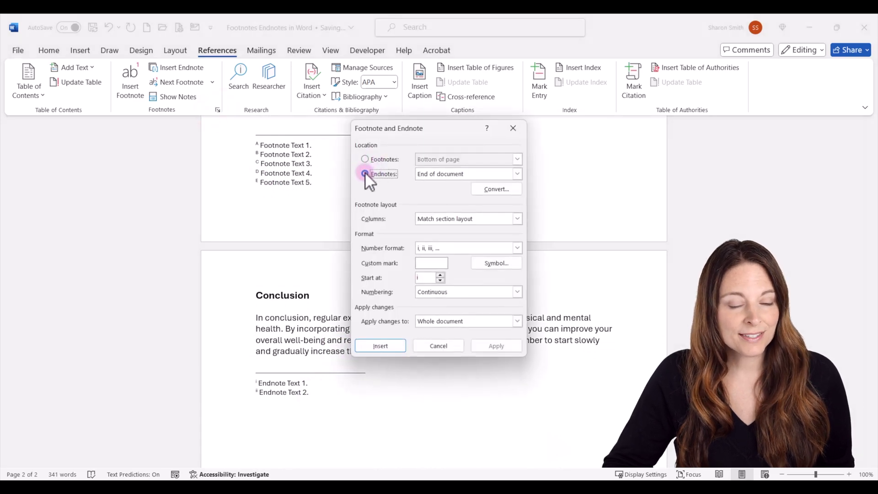
left_click(516, 247)
left_click(449, 266)
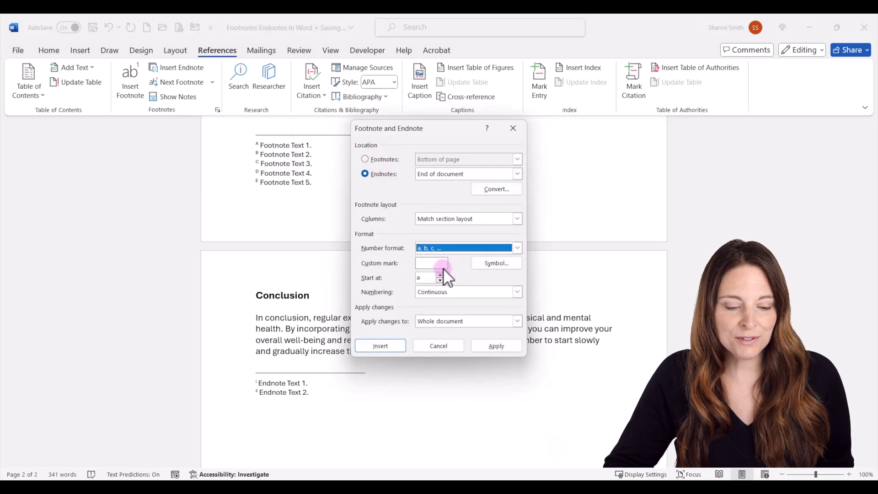
left_click(504, 346)
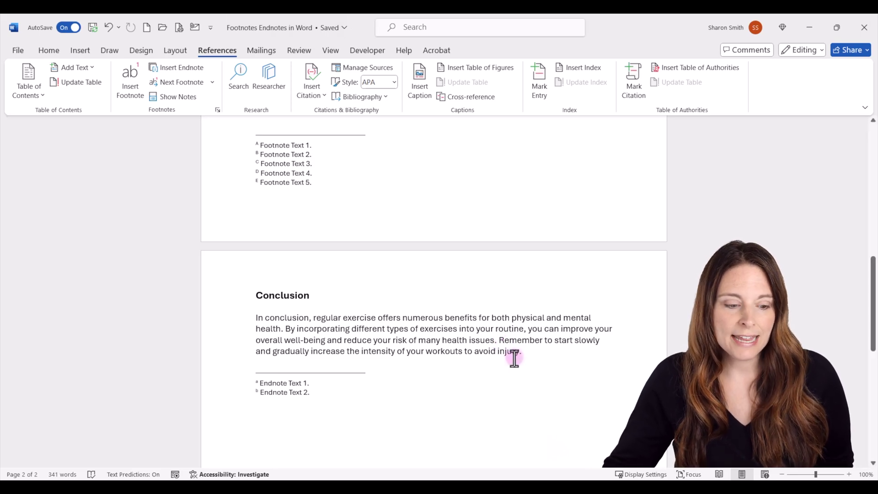
Step: Convert all footnotes in the document to endnotes
left_click(217, 110)
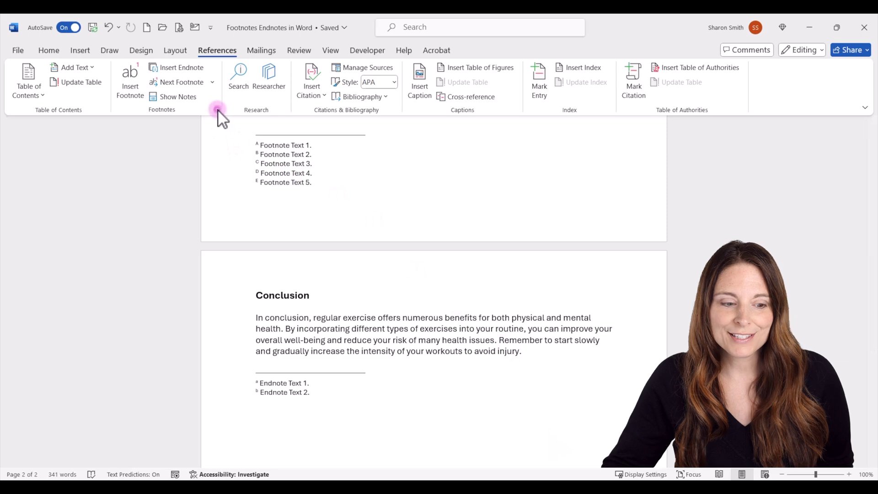
left_click(507, 194)
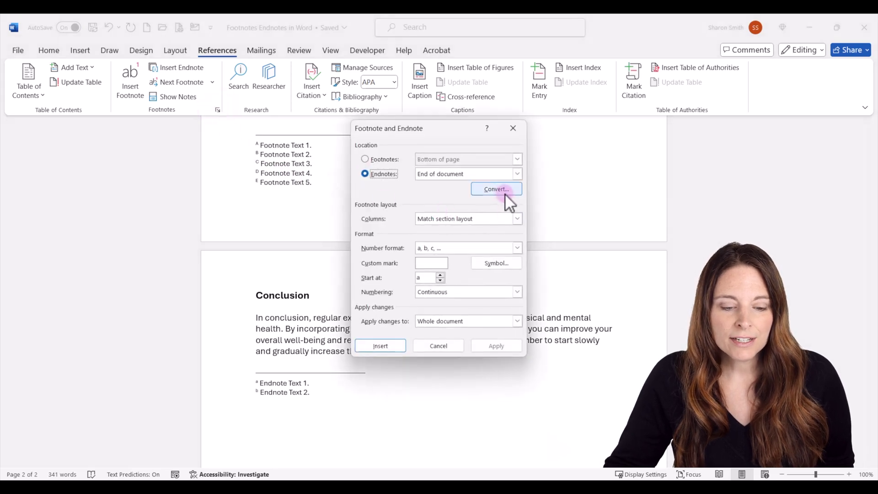
left_click(496, 190)
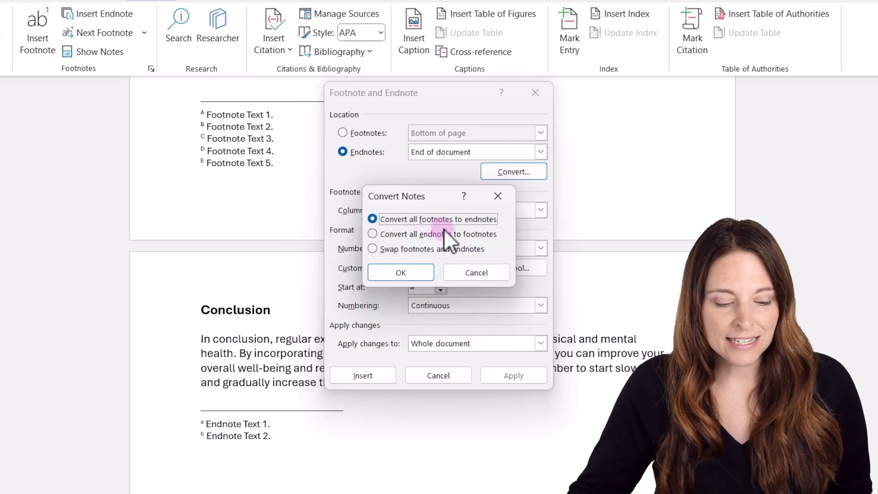
left_click(408, 270)
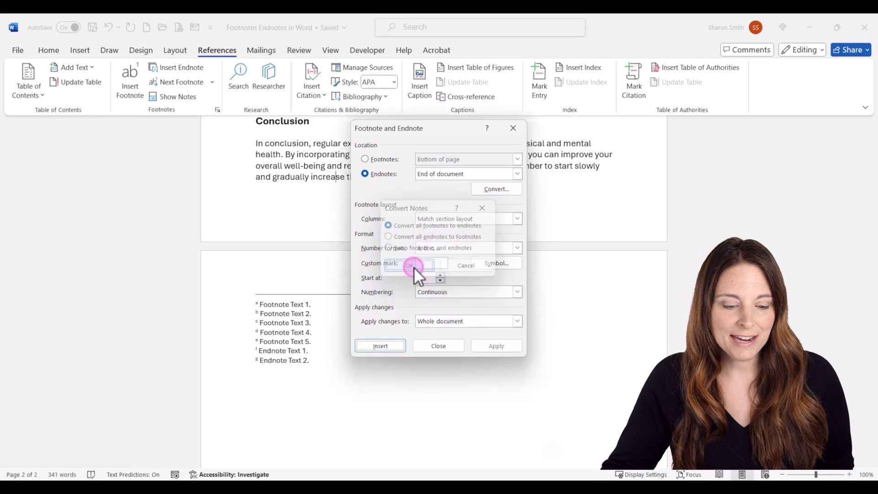
left_click(380, 346)
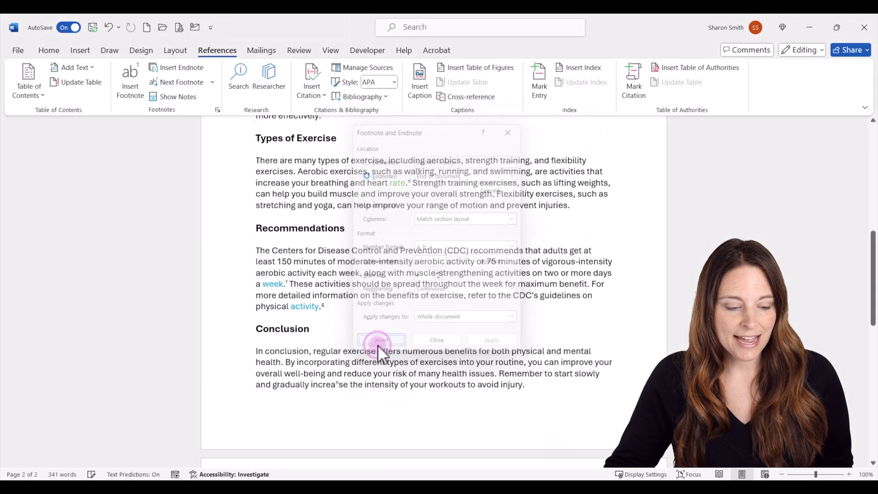
Step: Delete the stray endnote reference inside the word "increase" in the Conclusion paragraph
scroll(392, 297, "up", 3)
scroll(395, 293, "up", 2)
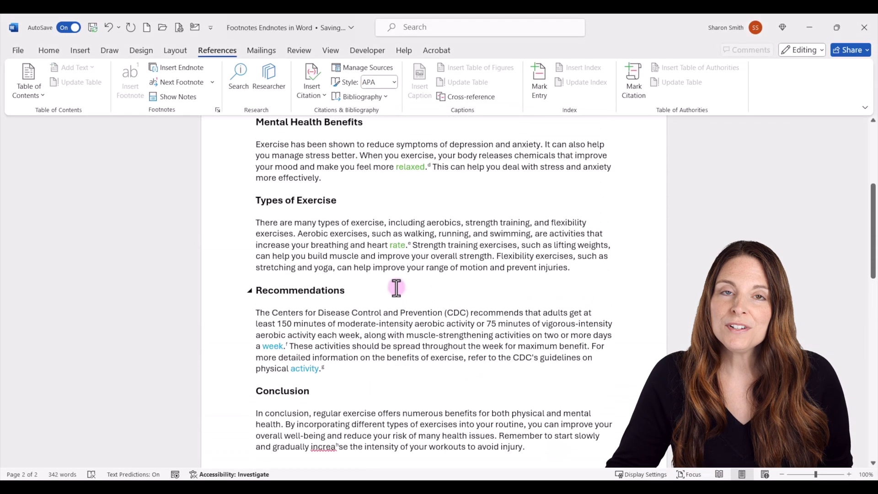
scroll(399, 317, "down", 3)
scroll(382, 356, "down", 5)
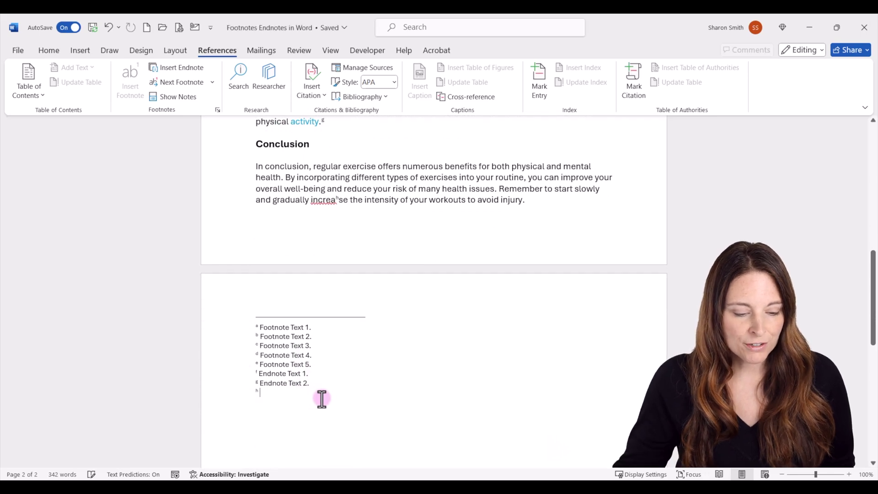
left_click(339, 200)
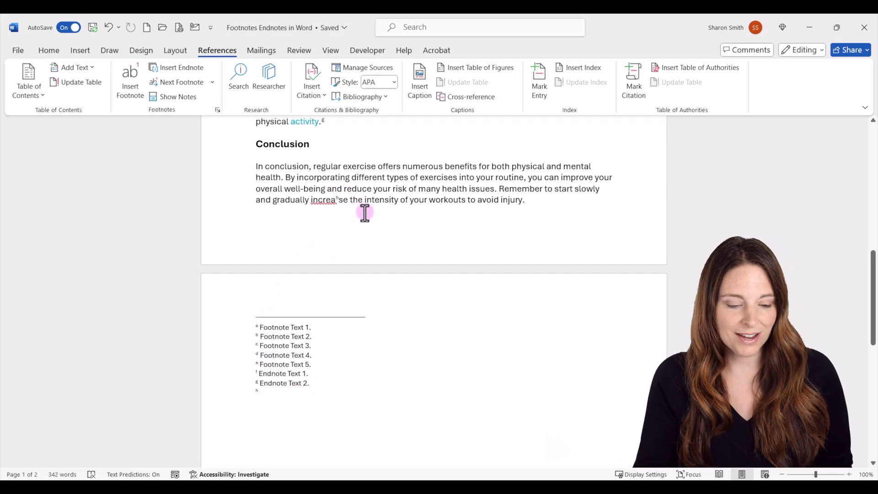
key("BackSpace")
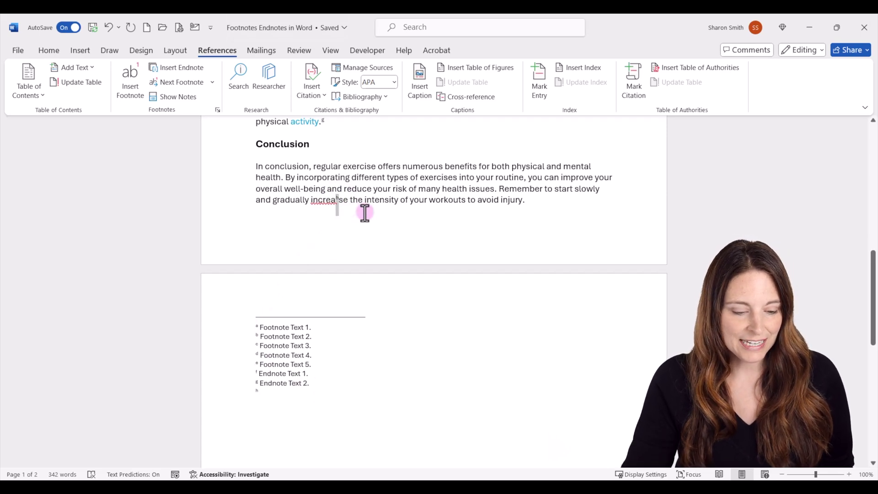
key("BackSpace")
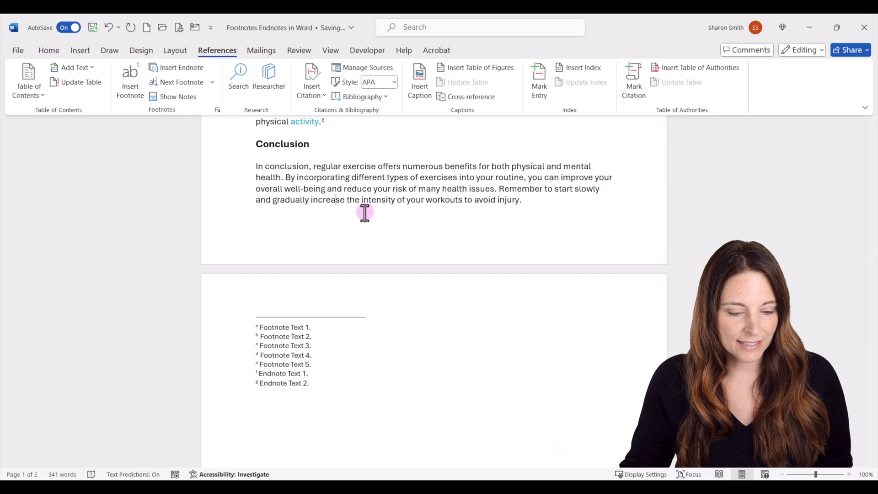
Step: Delete the endnote references after "activity." in the Recommendations paragraph and after "rate." in the Types of Exercise paragraph
left_click(325, 382)
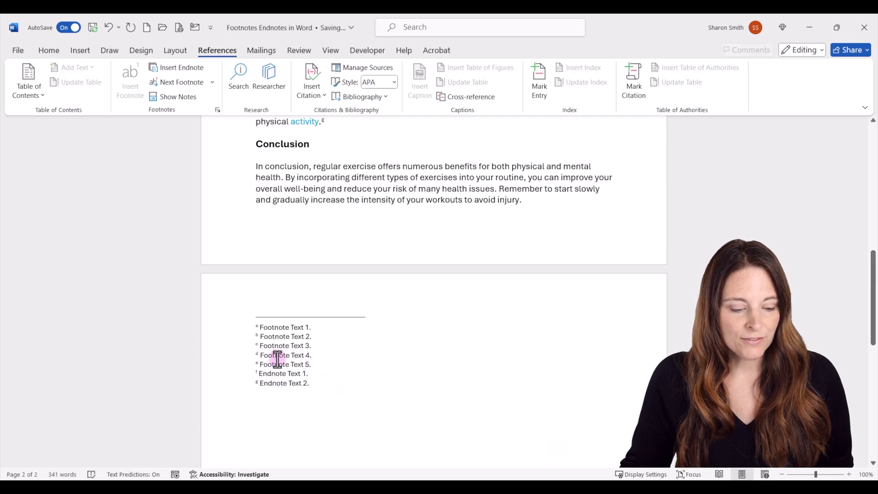
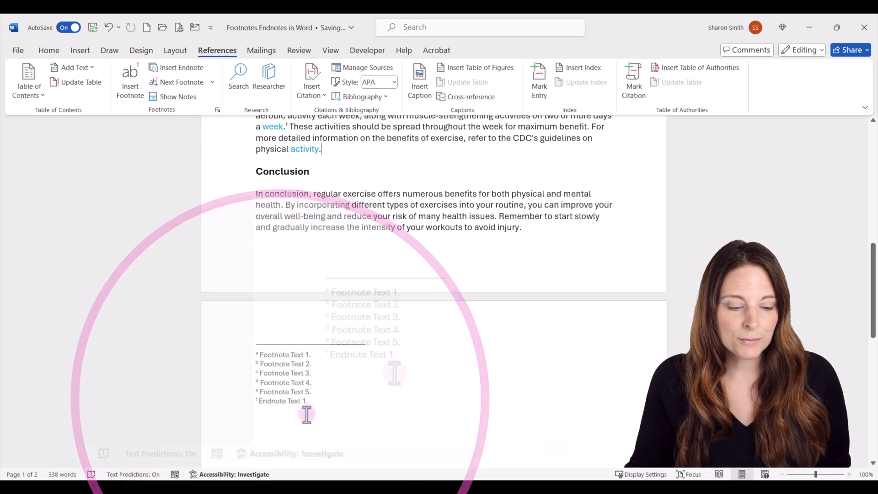
scroll(314, 398, "up", 1)
scroll(325, 378, "up", 3)
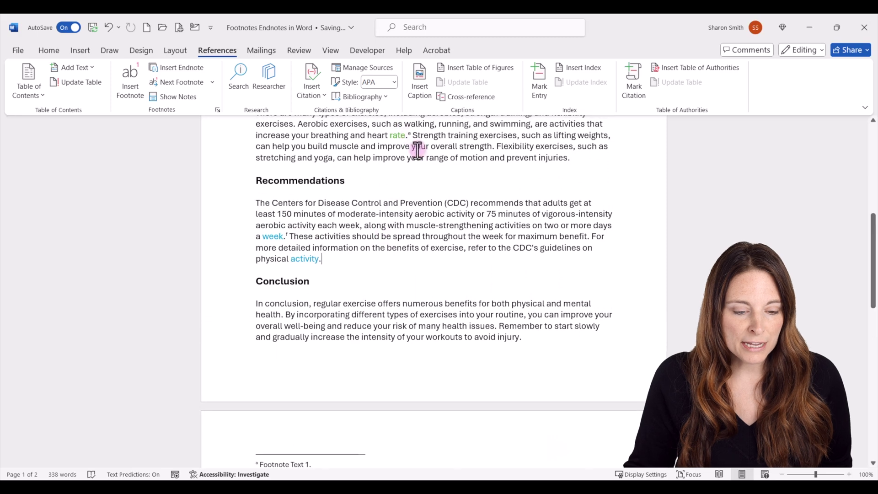
scroll(421, 155, "up", 2)
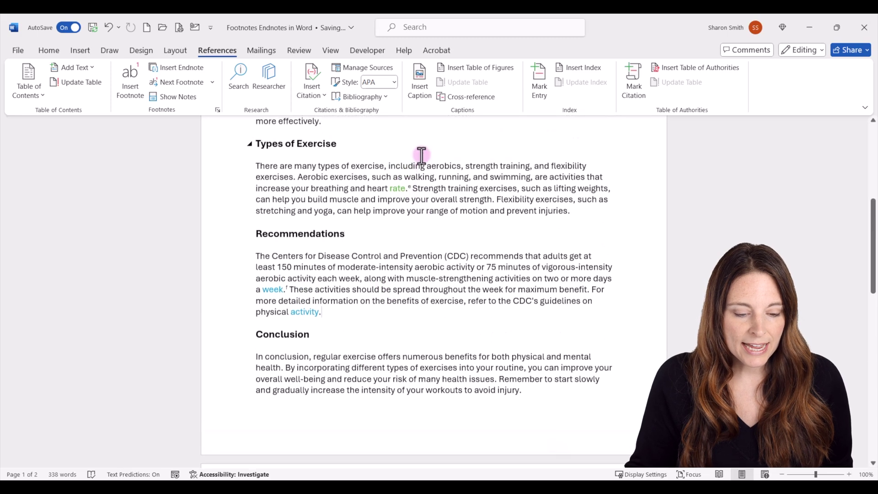
left_click(412, 189)
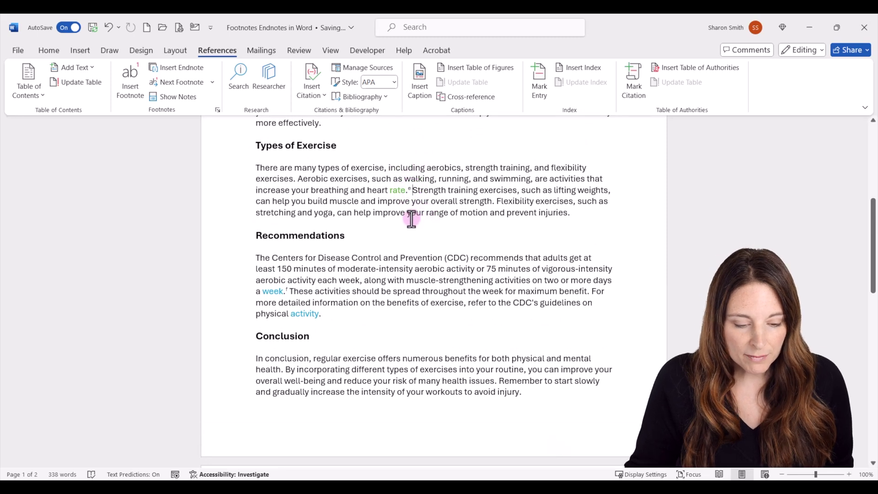
scroll(389, 221, "down", 5)
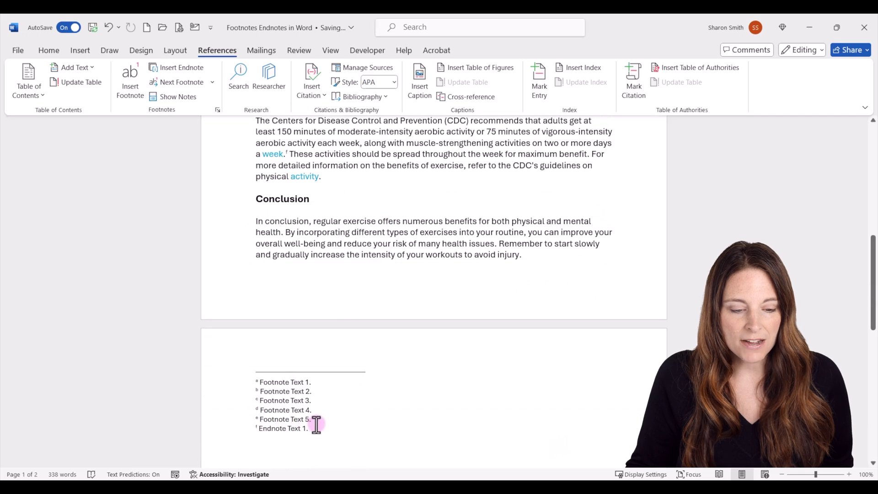
scroll(362, 298, "up", 3)
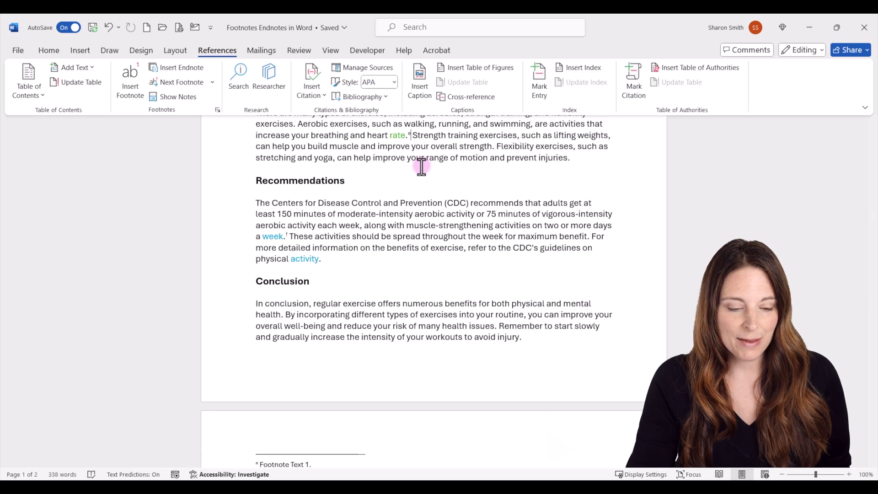
key("BackSpace")
key("Delete")
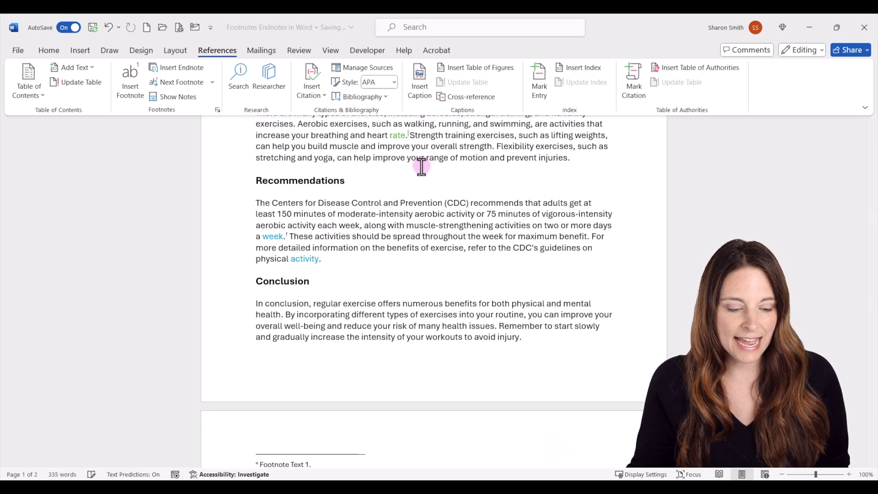
Step: Reapply the a, b, c number format to the endnotes in the whole document to renumber them, and check the endnote list
scroll(364, 280, "down", 2)
scroll(364, 280, "down", 2)
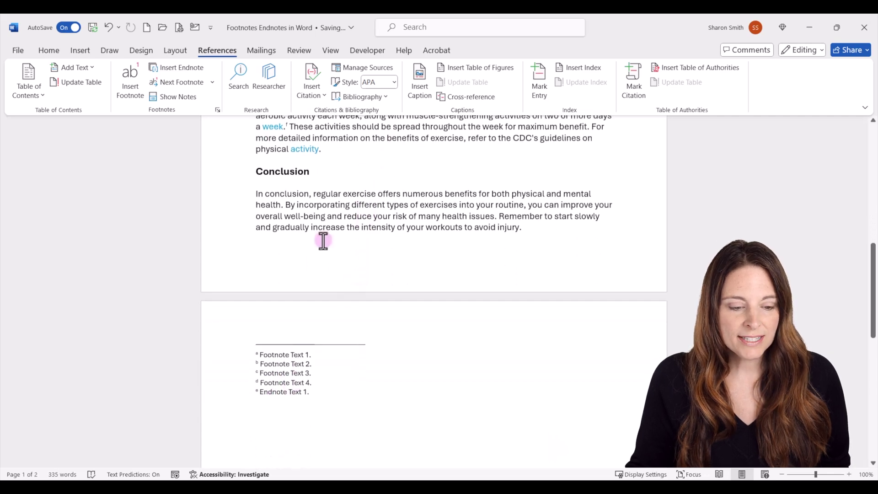
scroll(324, 238, "up", 5)
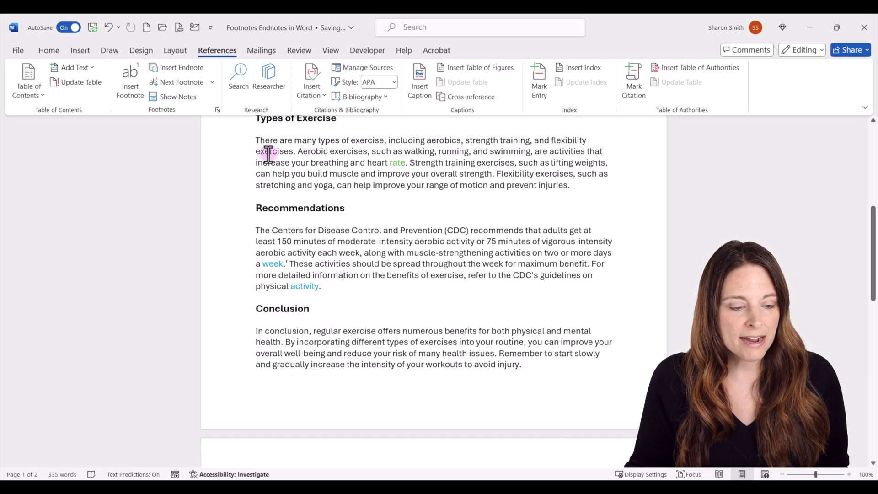
left_click(217, 110)
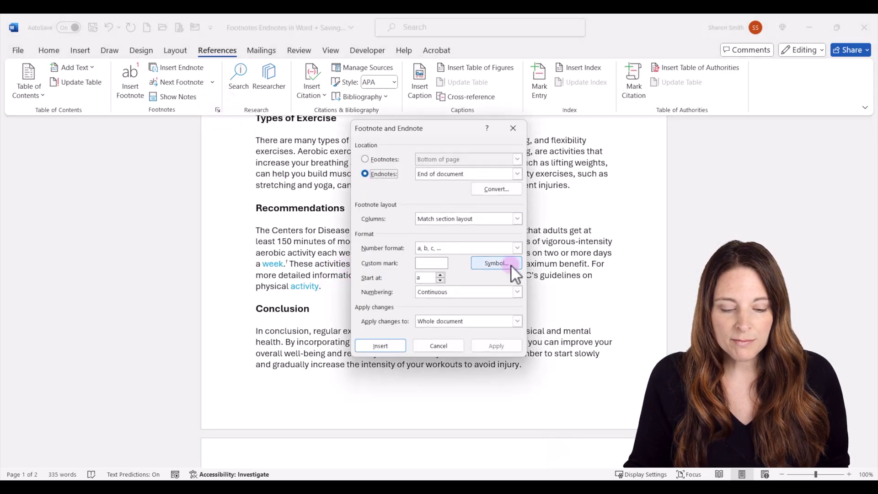
left_click(519, 249)
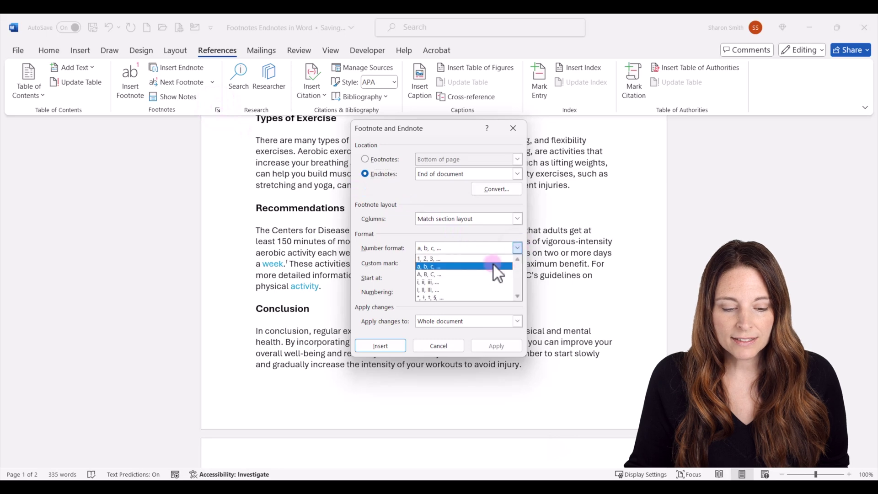
left_click(438, 267)
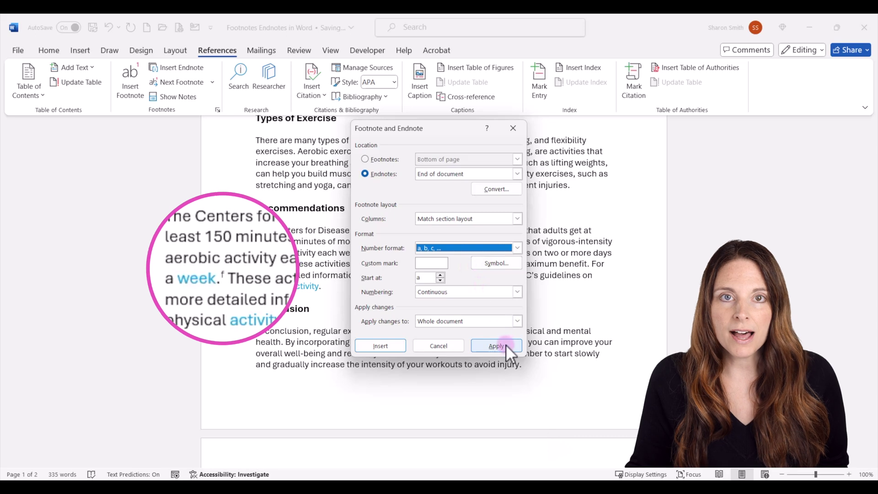
left_click(506, 344)
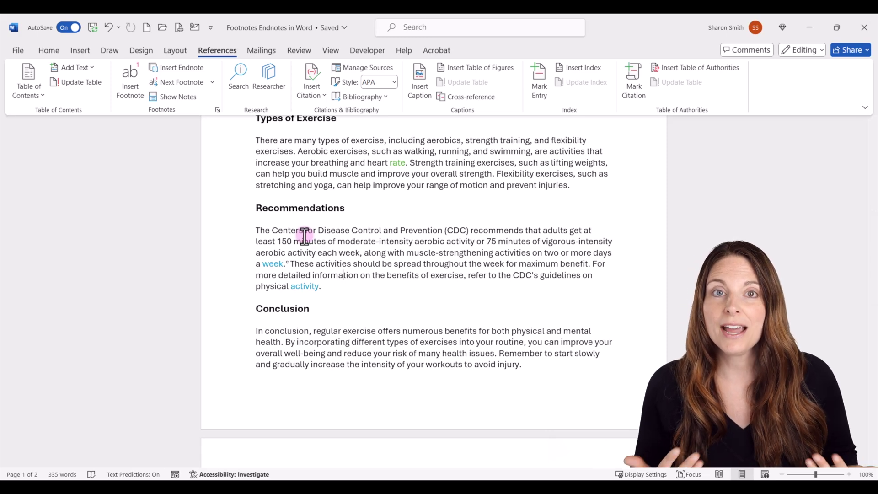
scroll(409, 416, "down", 3)
left_click(408, 416)
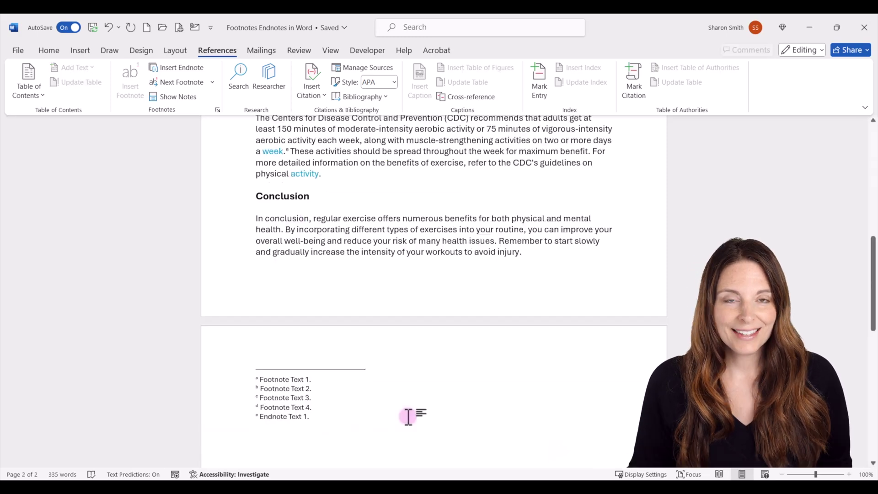
Step: Starting after "diseases." in the opening paragraph, jump to the next endnote reference in the document
scroll(408, 416, "up", 11)
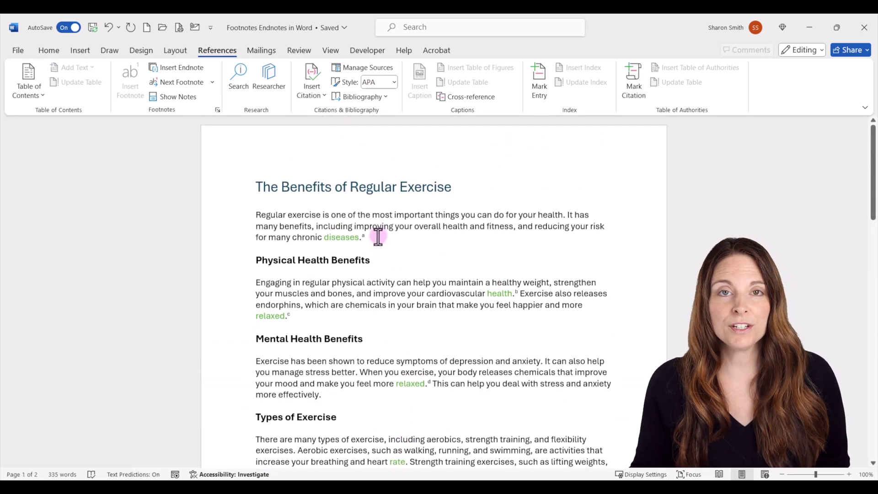
left_click(378, 236)
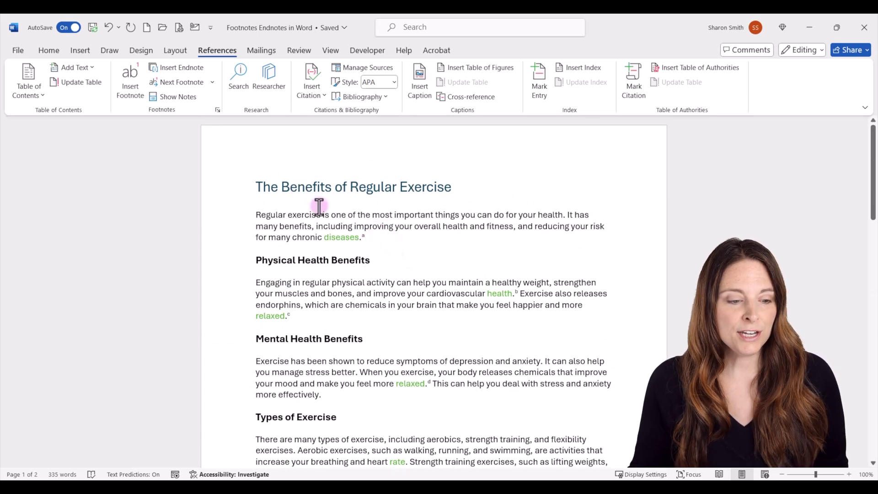
left_click(213, 83)
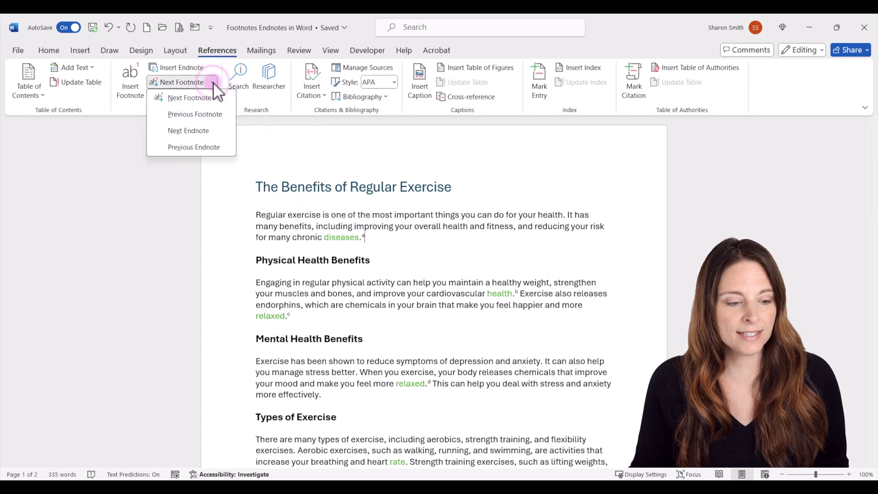
left_click(206, 131)
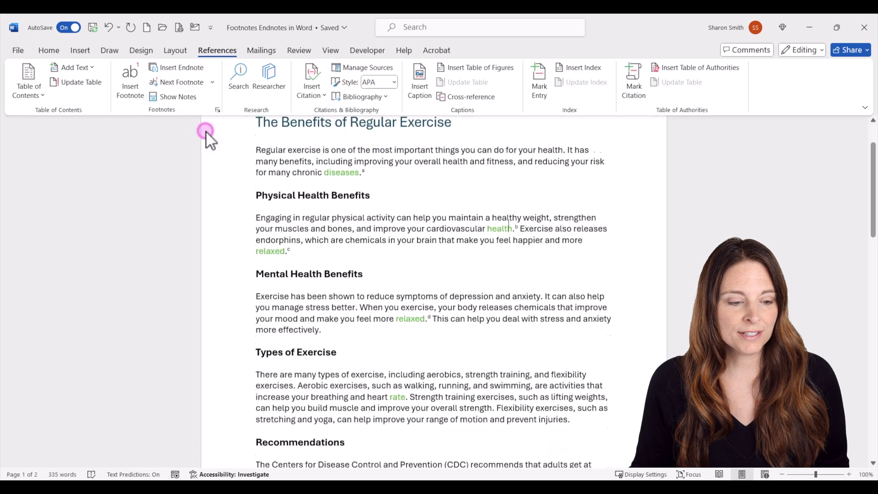